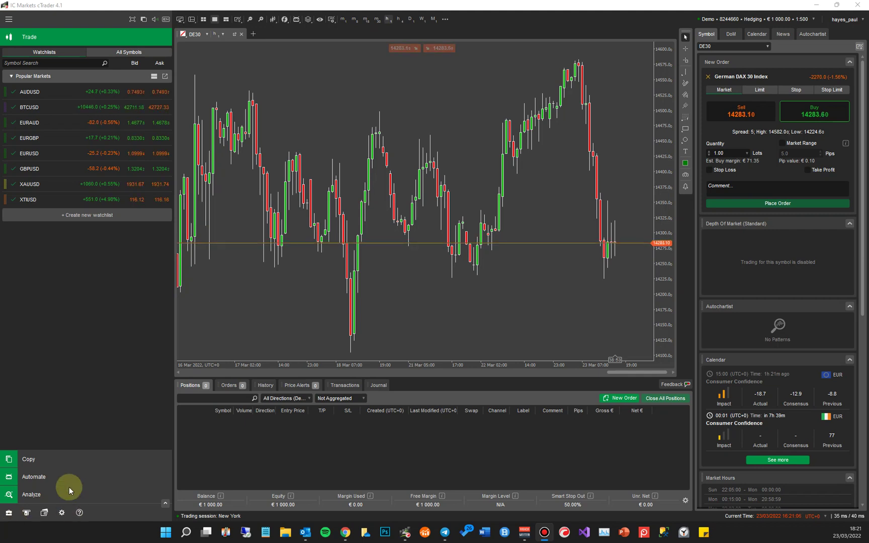
Step: Show the automated trading robots and search the cBots for eurusd
{"action": "left_click", "coordinate": [44, 479]}
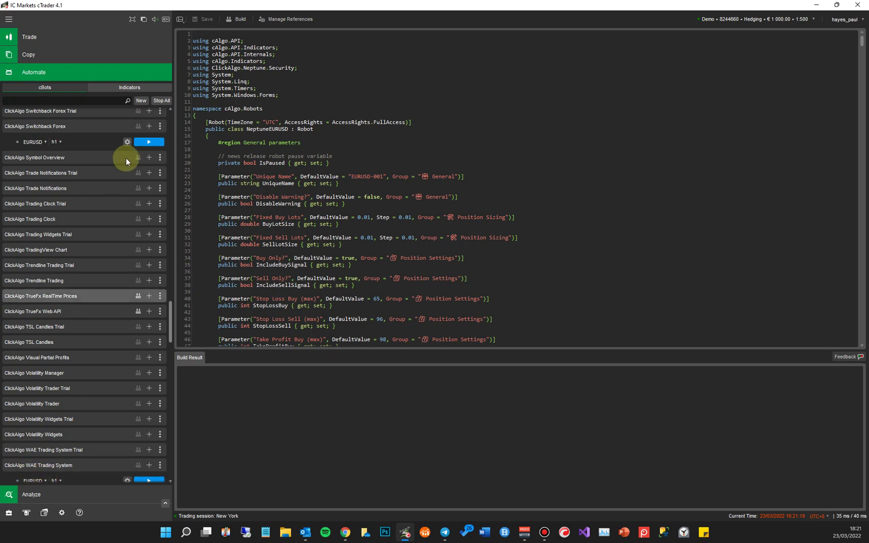
{"action": "left_click", "coordinate": [66, 101]}
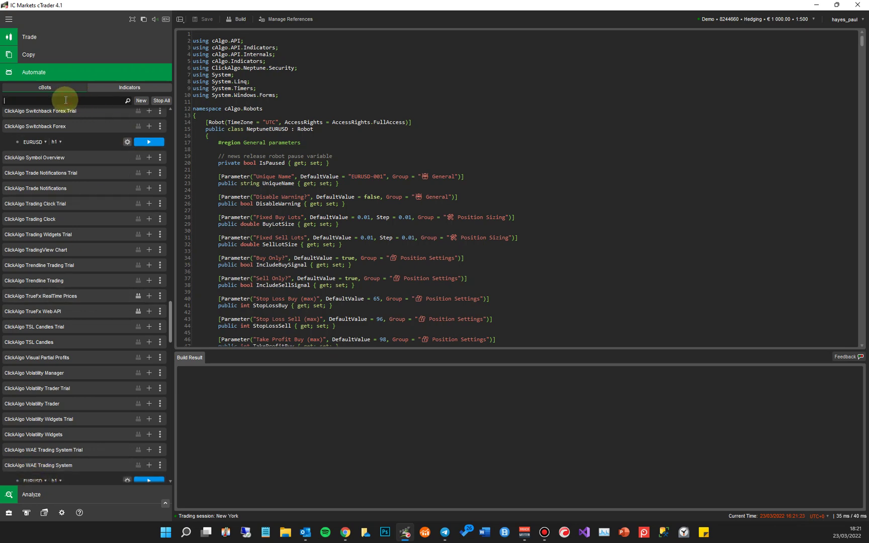
{"action": "type", "text": "eurusd"}
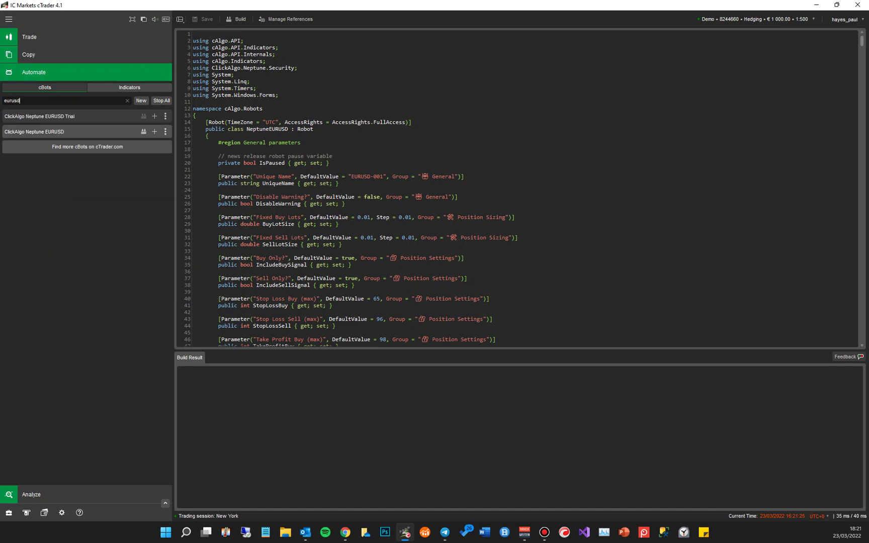
Step: Add an instance of the ClickAlgo Neptune EURUSD cBot
{"action": "right_click", "coordinate": [111, 133]}
{"action": "left_click", "coordinate": [86, 138]}
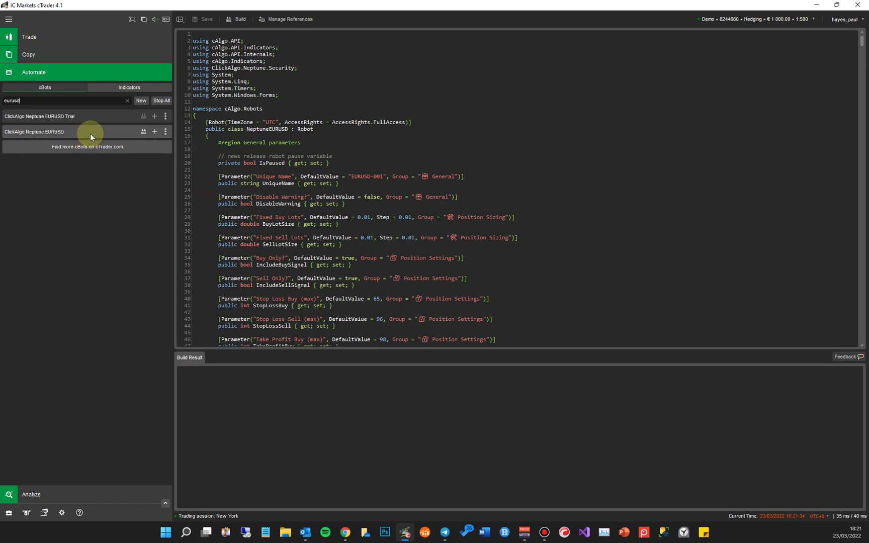
{"action": "left_click", "coordinate": [90, 133]}
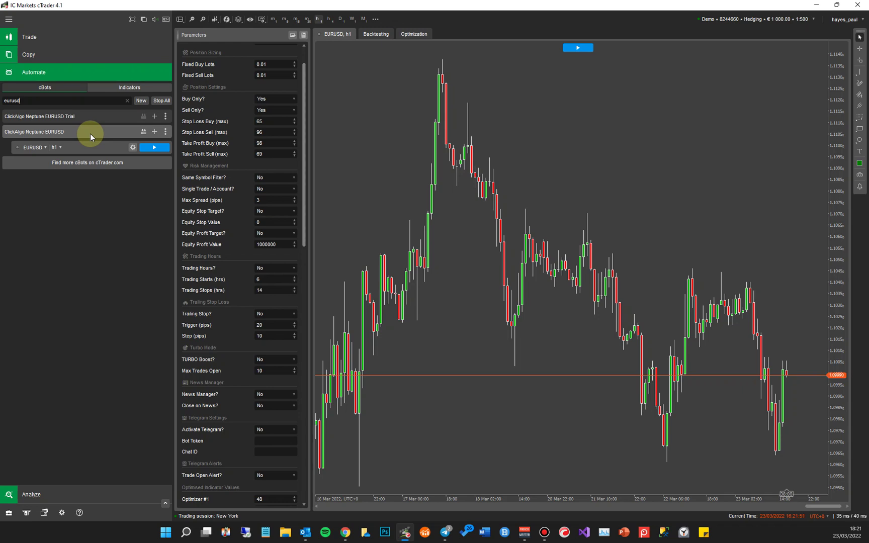
Step: Add a second instance of the ClickAlgo Neptune EURUSD cBot and remove it again
{"action": "right_click", "coordinate": [91, 133]}
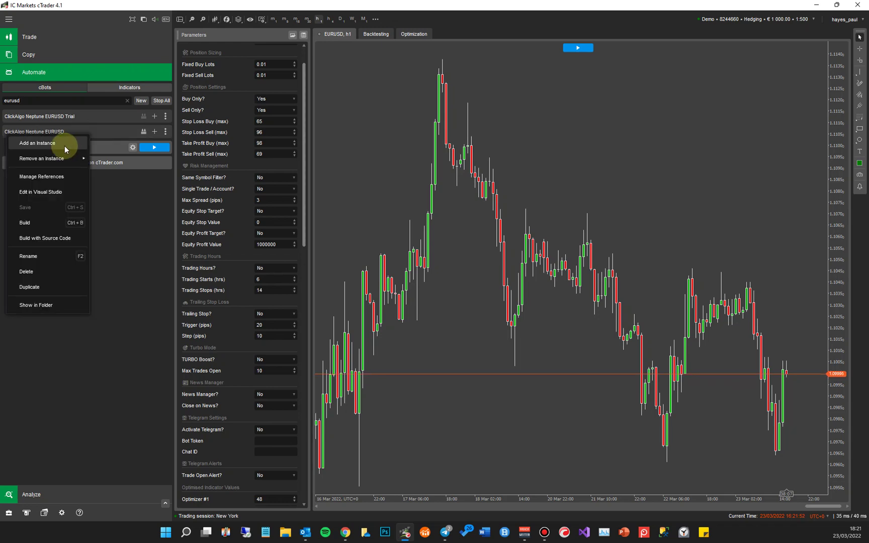
{"action": "left_click", "coordinate": [129, 245]}
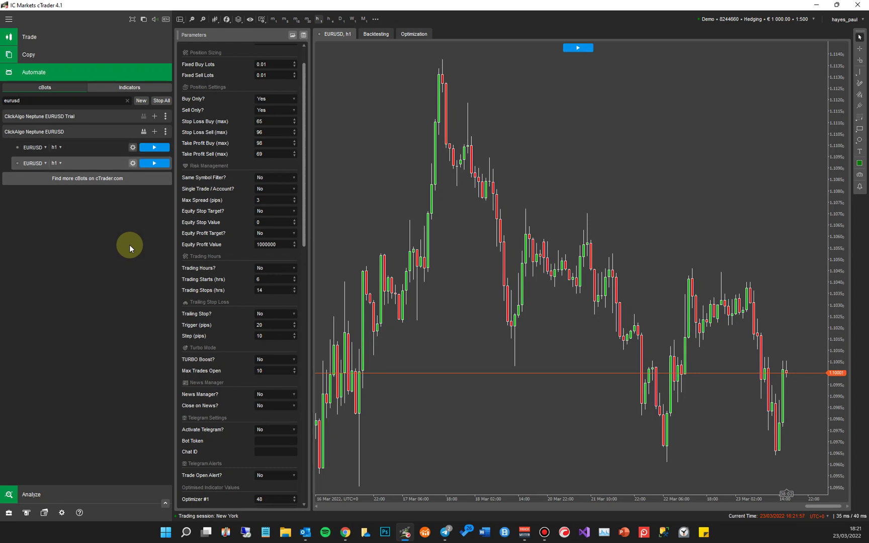
{"action": "right_click", "coordinate": [82, 162]}
{"action": "left_click", "coordinate": [115, 202]}
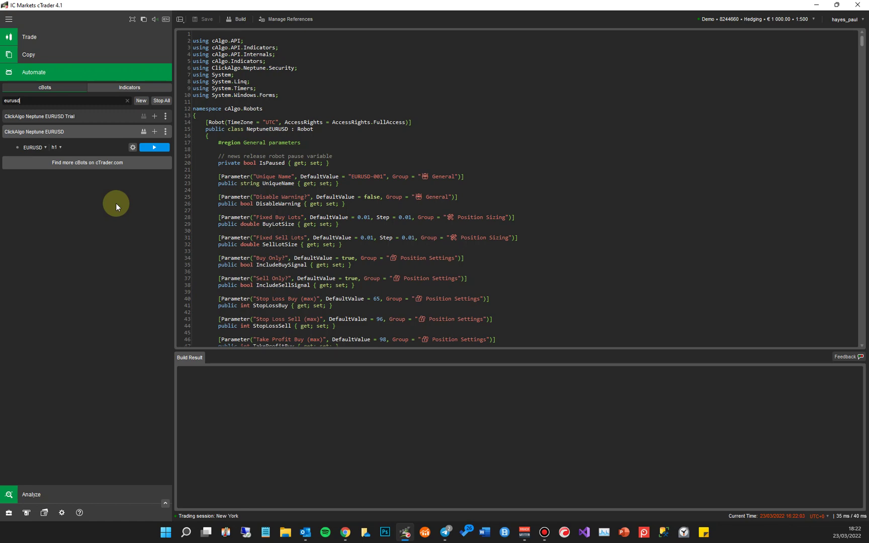
Step: Open the EURUSD h1 instance of ClickAlgo Neptune EURUSD to show its parameters and chart
{"action": "left_click", "coordinate": [92, 147]}
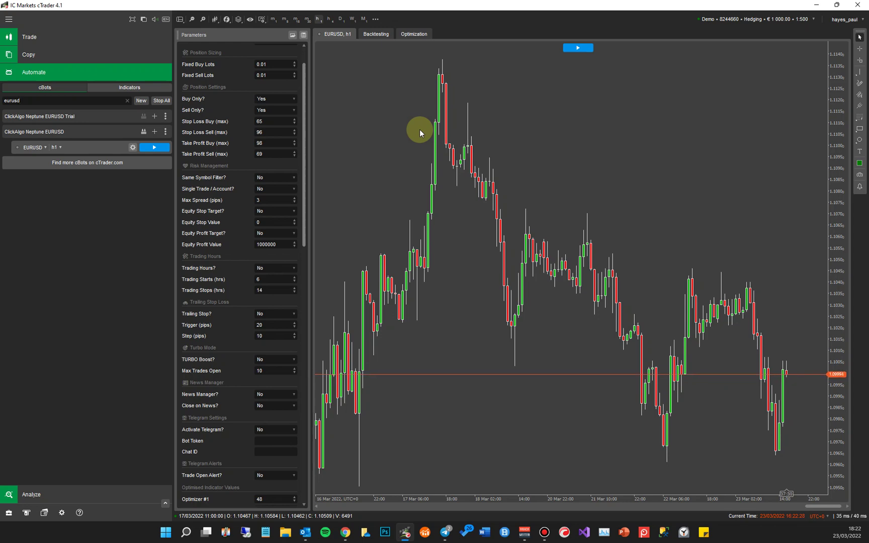
Step: Switch to Chrome and review the one-year backtest details on ClickAlgo's cTrader EURUSD Trading Robot page
{"action": "mouse_move", "coordinate": [345, 532]}
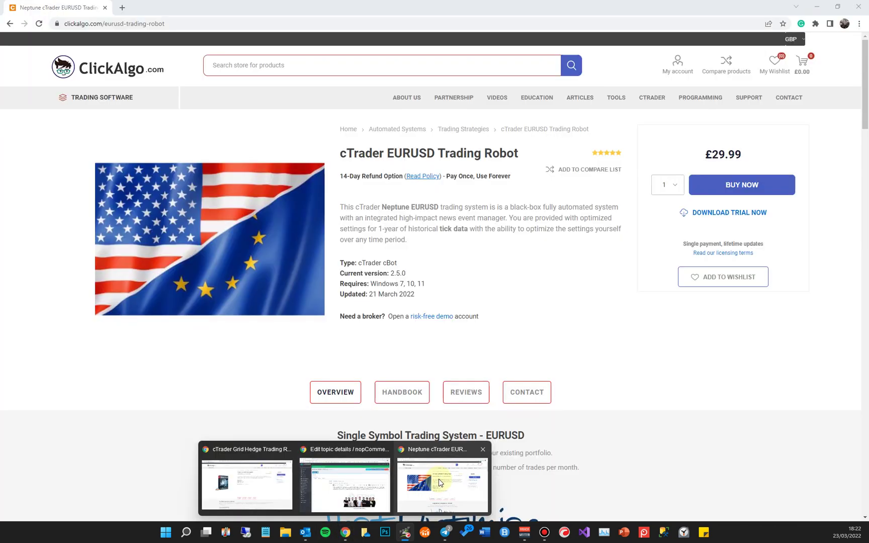
{"action": "left_click", "coordinate": [439, 483]}
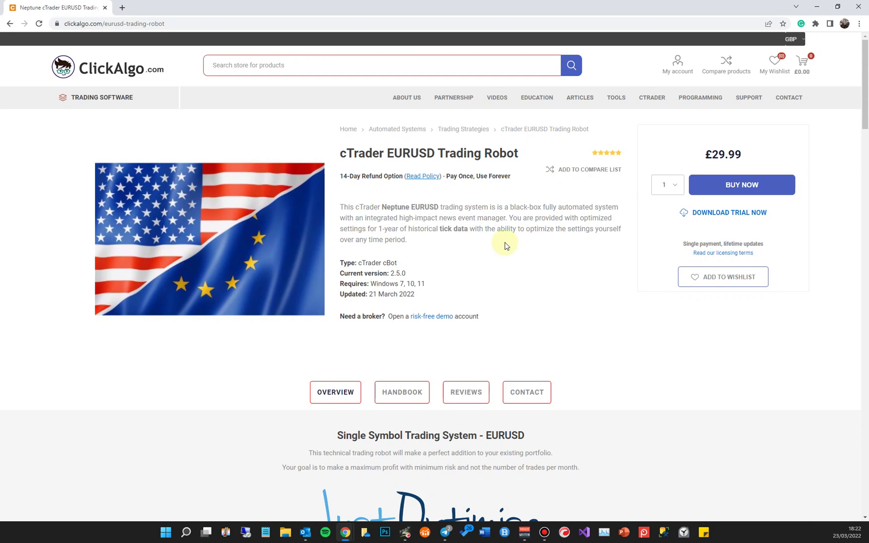
{"action": "scroll", "coordinate": [507, 246], "scroll_direction": "down", "scroll_amount": 6}
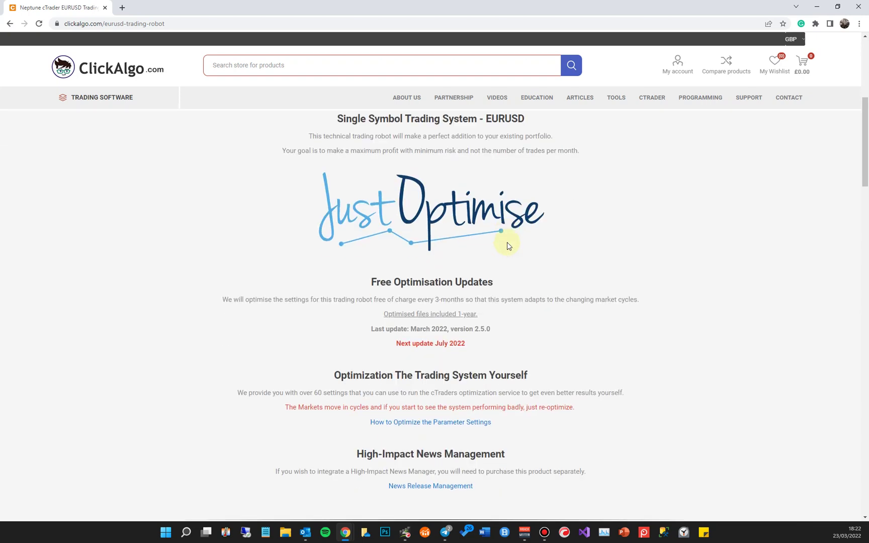
{"action": "scroll", "coordinate": [513, 257], "scroll_direction": "down", "scroll_amount": 4}
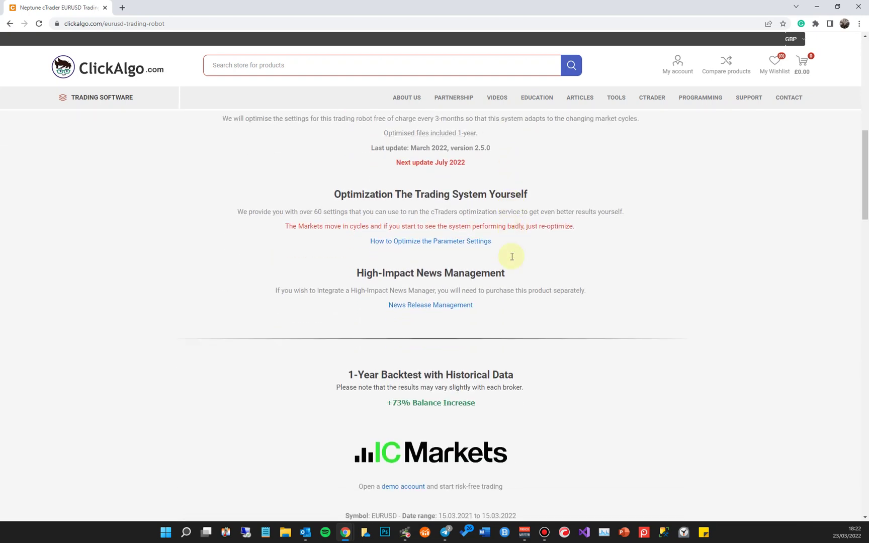
{"action": "scroll", "coordinate": [512, 256], "scroll_direction": "down", "scroll_amount": 5}
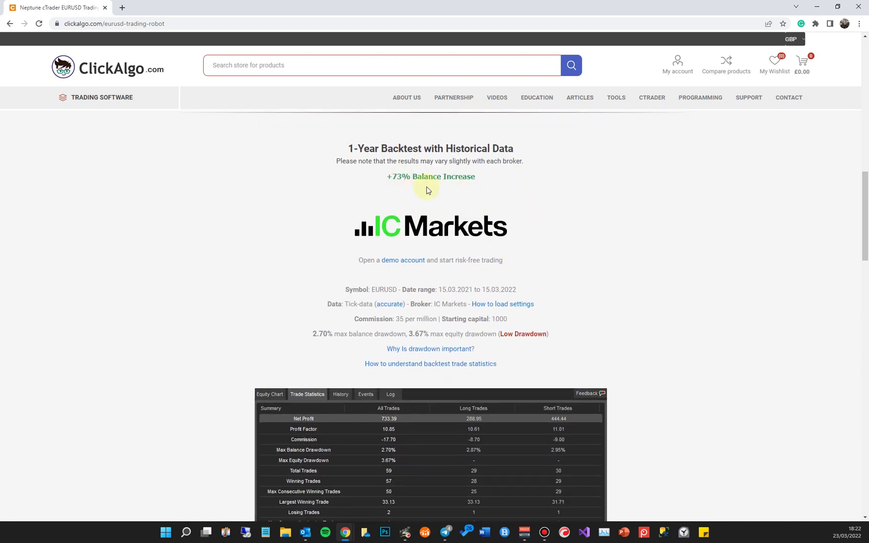
{"action": "scroll", "coordinate": [562, 172], "scroll_direction": "down", "scroll_amount": 1}
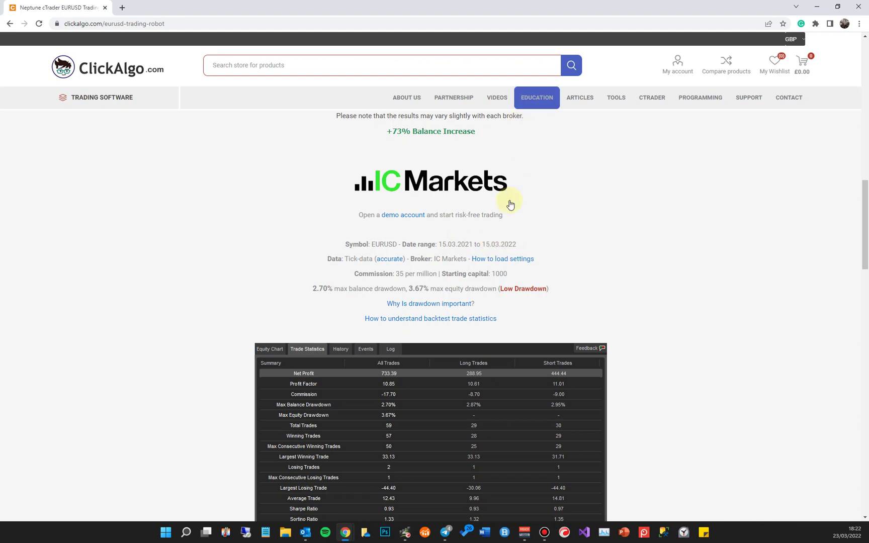
Step: Switch back to cTrader and set the instance's backtesting period from 15/03/2021 to 15/03/2022
{"action": "left_click", "coordinate": [405, 532]}
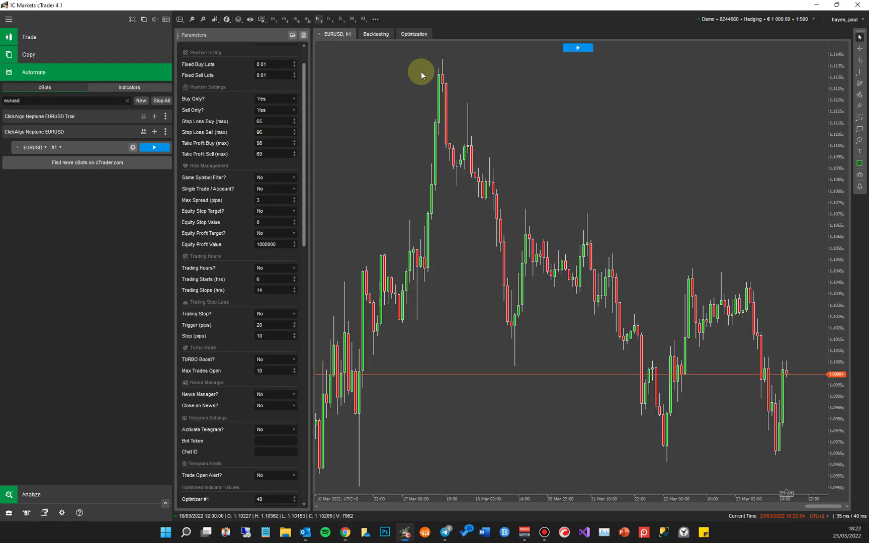
{"action": "left_click", "coordinate": [376, 34]}
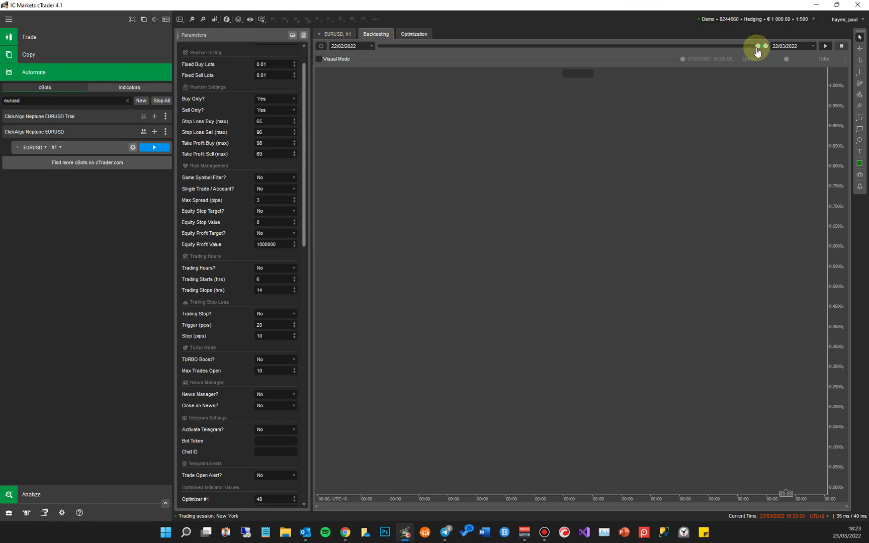
{"action": "left_click_drag", "start_coordinate": [757, 48], "coordinate": [725, 46]}
{"action": "left_click", "coordinate": [371, 47]}
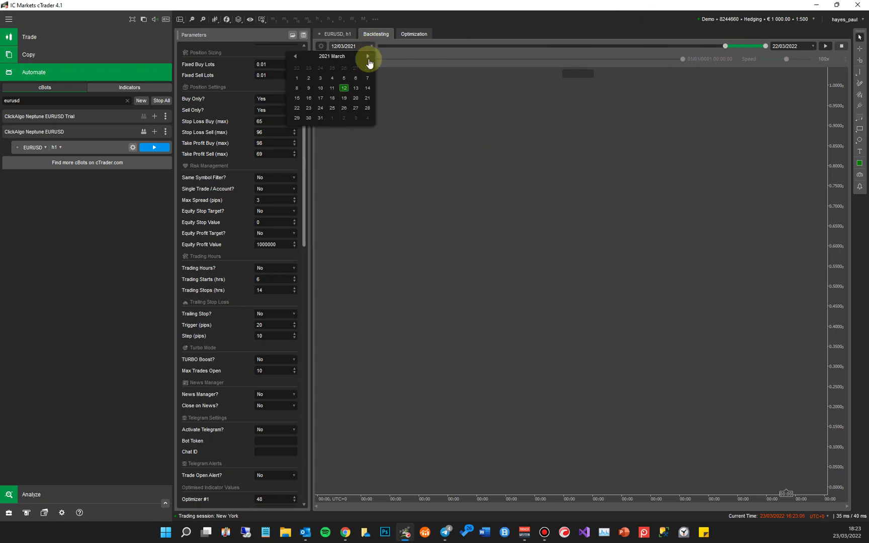
{"action": "left_click", "coordinate": [297, 97]}
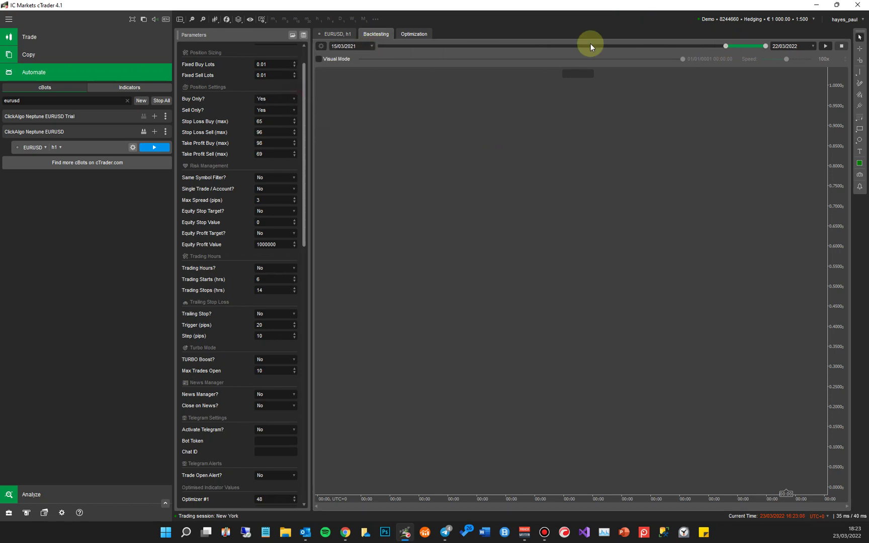
{"action": "left_click", "coordinate": [814, 48]}
{"action": "left_click", "coordinate": [749, 89]}
Step: Set the backtest's starting capital to 1000 and choose its commission per million
{"action": "left_click", "coordinate": [321, 47]}
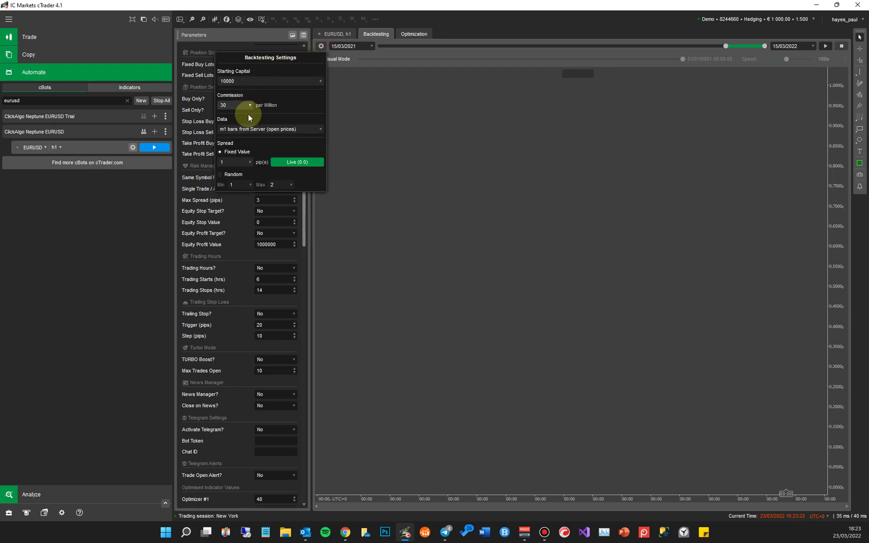
{"action": "left_click", "coordinate": [320, 80]}
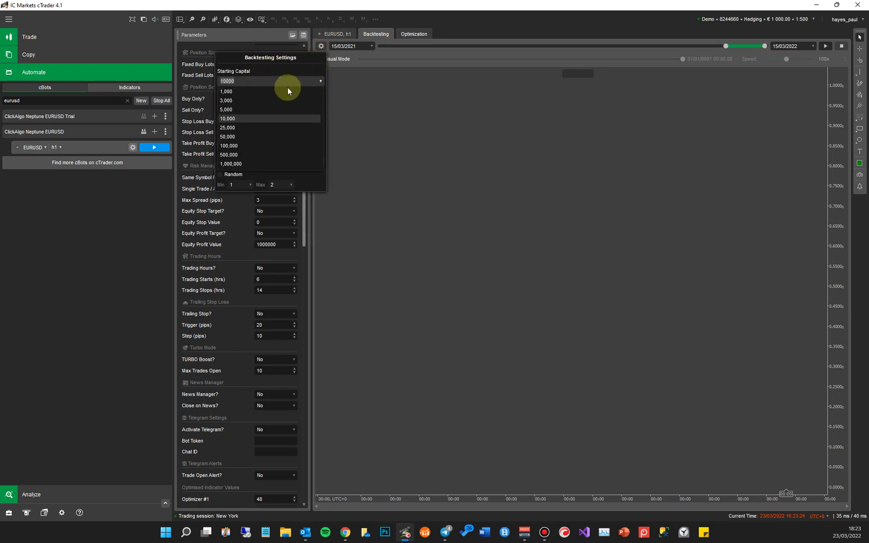
{"action": "left_click", "coordinate": [271, 91]}
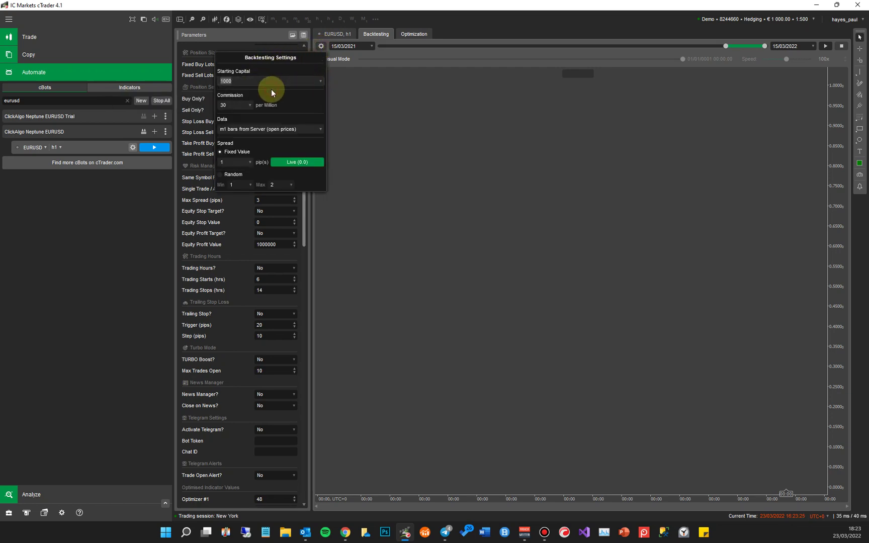
{"action": "left_click", "coordinate": [250, 105]}
{"action": "left_click", "coordinate": [224, 150]}
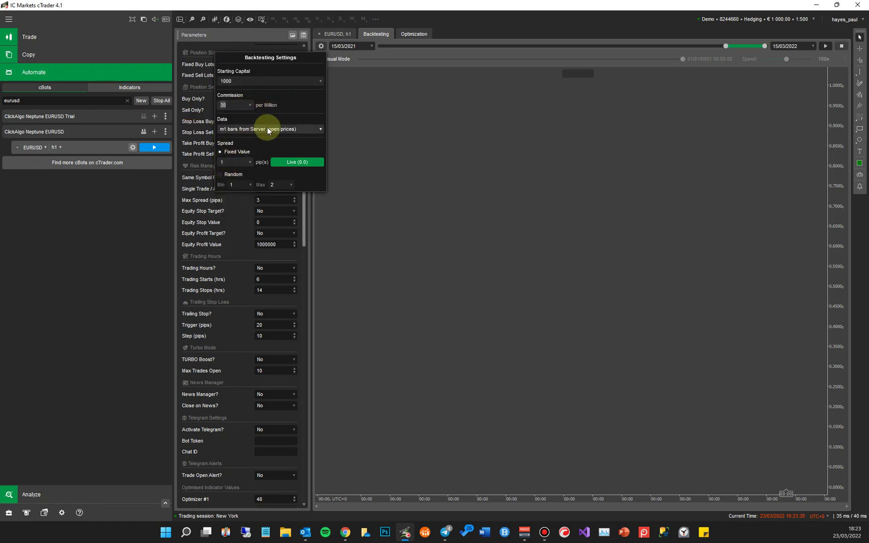
{"action": "left_click", "coordinate": [410, 140]}
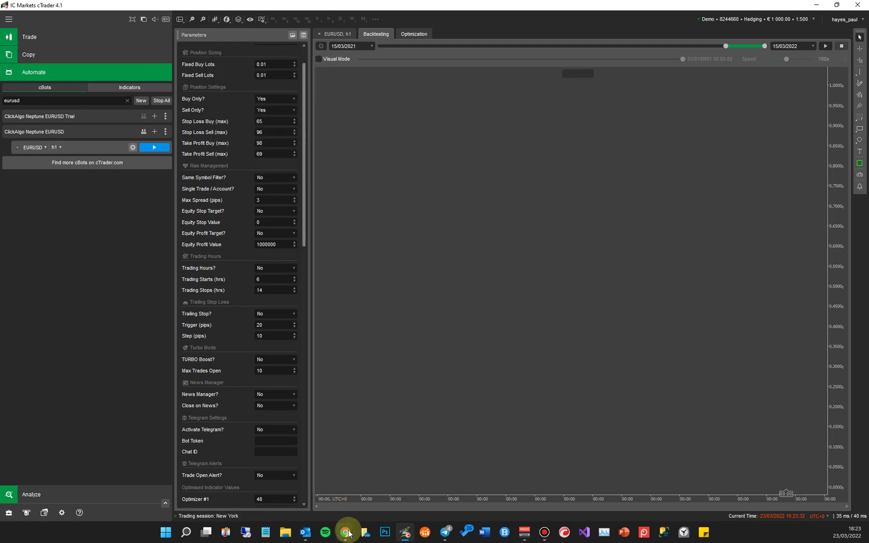
Step: Switch to Chrome and check the commission, starting capital and trade statistics listed for the EURUSD robot's backtest
{"action": "mouse_move", "coordinate": [347, 532]}
{"action": "left_click", "coordinate": [425, 495]}
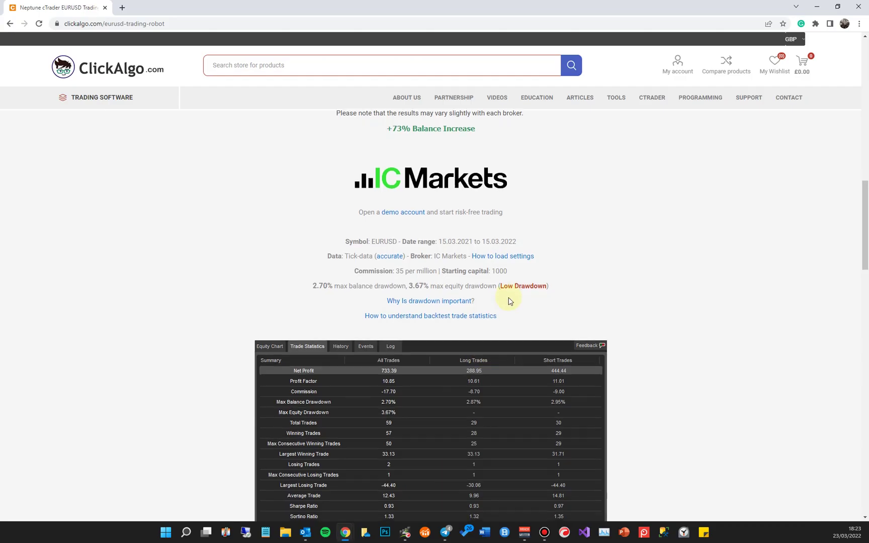
{"action": "scroll", "coordinate": [510, 301], "scroll_direction": "down", "scroll_amount": 1}
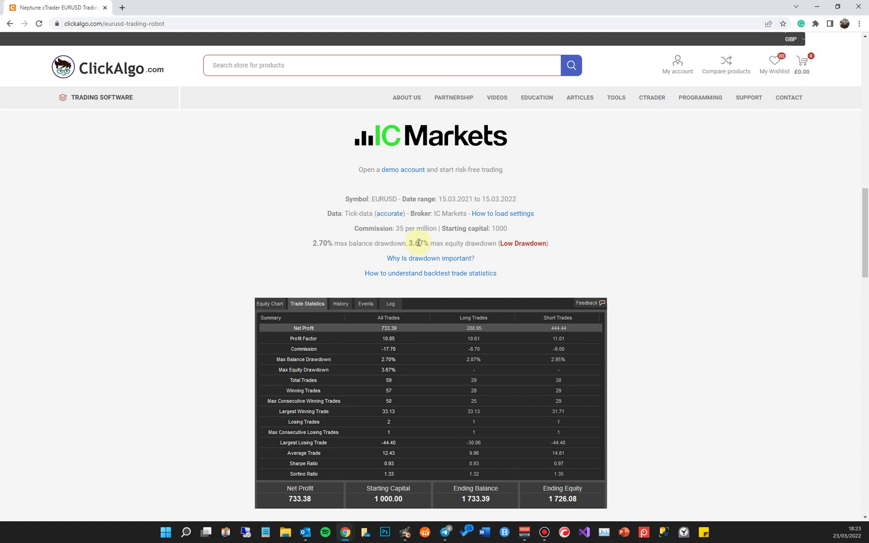
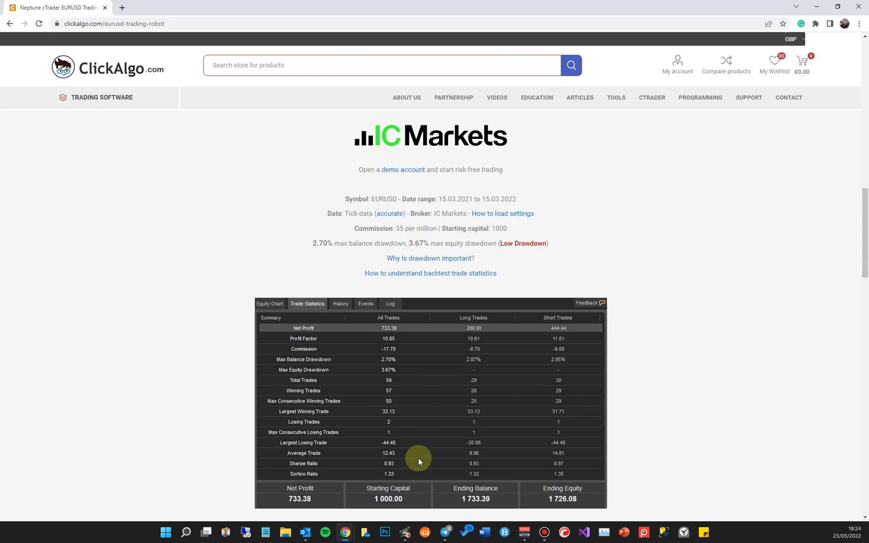
Step: Switch back to cTrader and set the backtest commission to 35 per million and the fixed spread to the live value of 0 pips
{"action": "mouse_move", "coordinate": [408, 537]}
{"action": "left_click", "coordinate": [420, 491]}
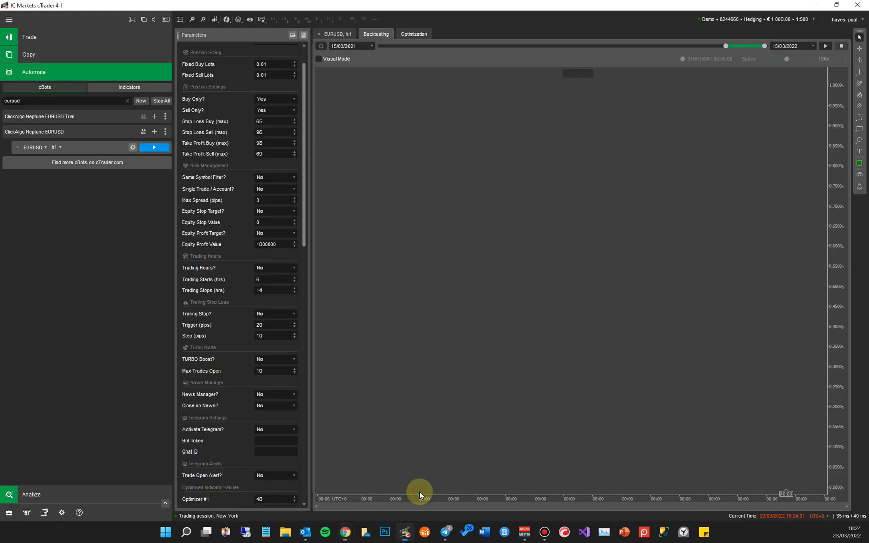
{"action": "left_click", "coordinate": [321, 46]}
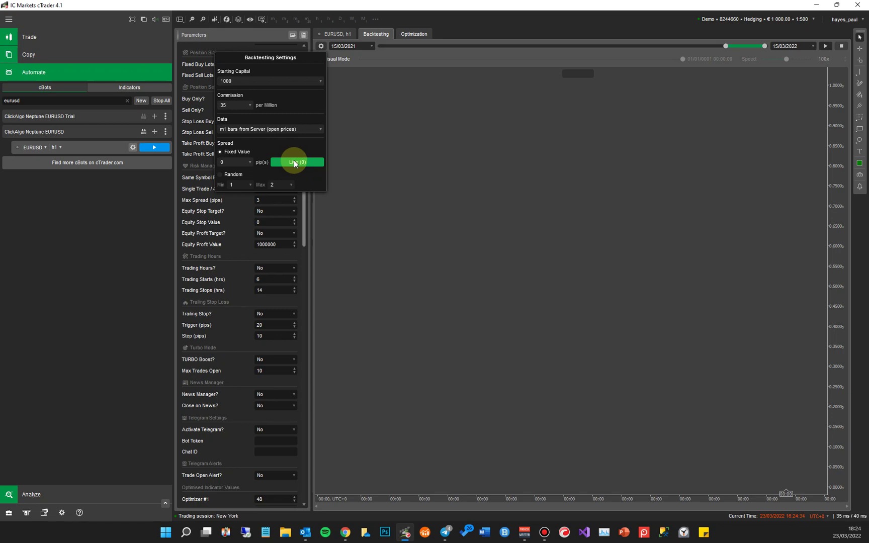
Step: Try tick data from Server (accurate) as the backtest data and return to m1 bars from Server (open prices)
{"action": "left_click", "coordinate": [275, 129]}
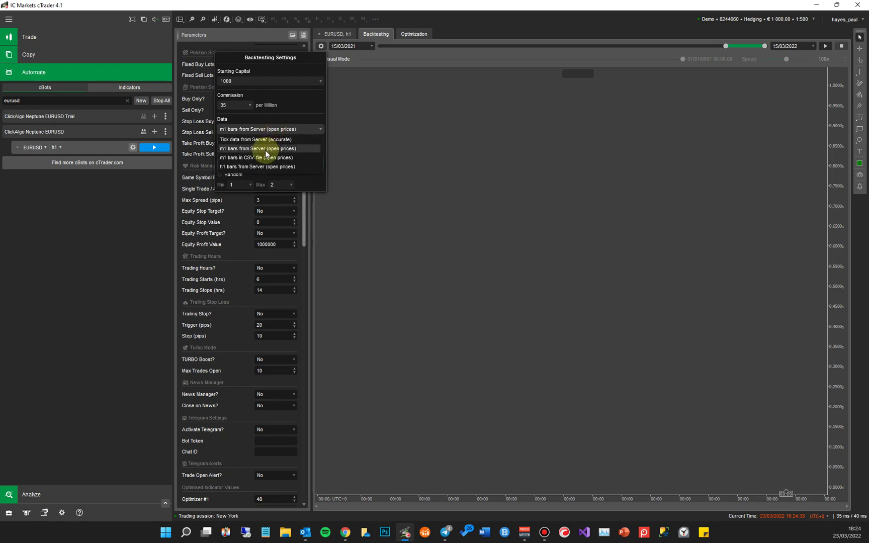
{"action": "left_click", "coordinate": [262, 140]}
{"action": "left_click", "coordinate": [292, 129]}
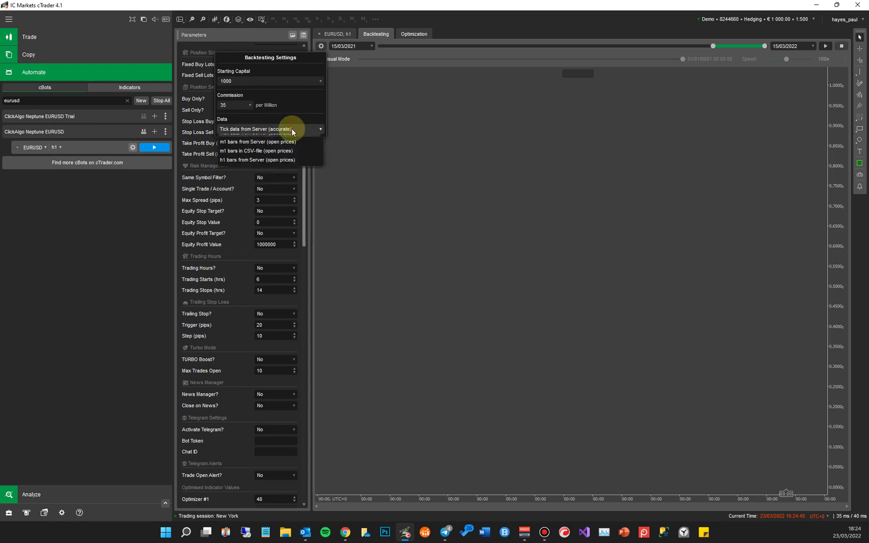
{"action": "left_click", "coordinate": [269, 149]}
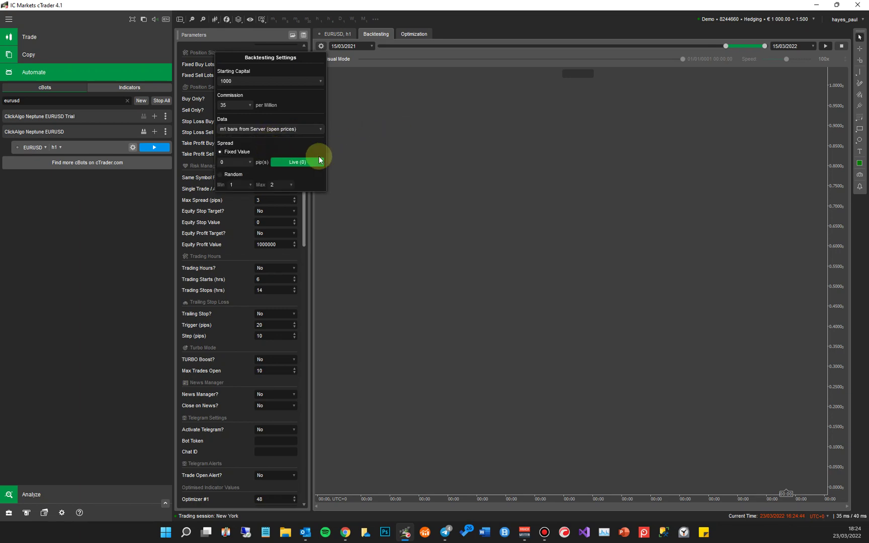
Step: Set the backtest's fixed spread to 0.1 pips
{"action": "left_click", "coordinate": [196, 168]}
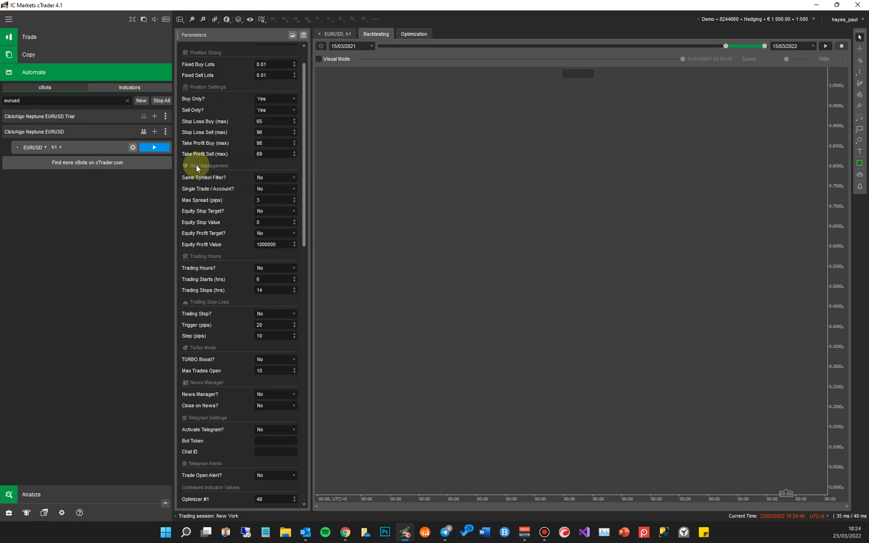
{"action": "left_click", "coordinate": [321, 47]}
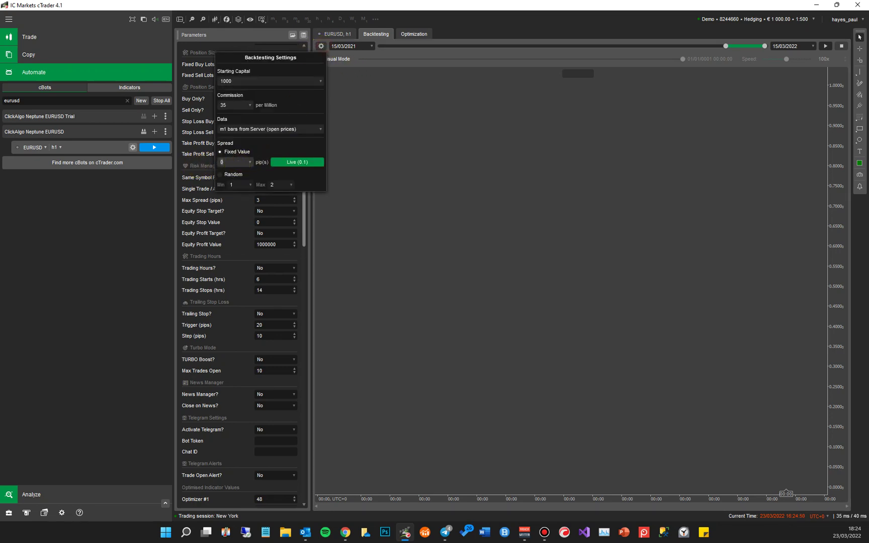
{"action": "type", "text": ".1"}
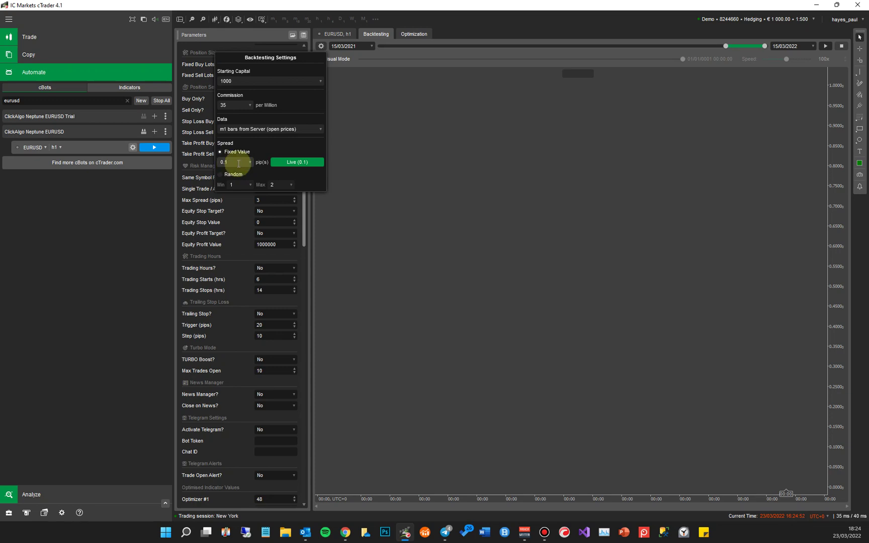
Step: Run the EURUSD backtest with the configured settings and show its equity chart in an enlarged Tradewatch area below the price chart
{"action": "left_click", "coordinate": [378, 179]}
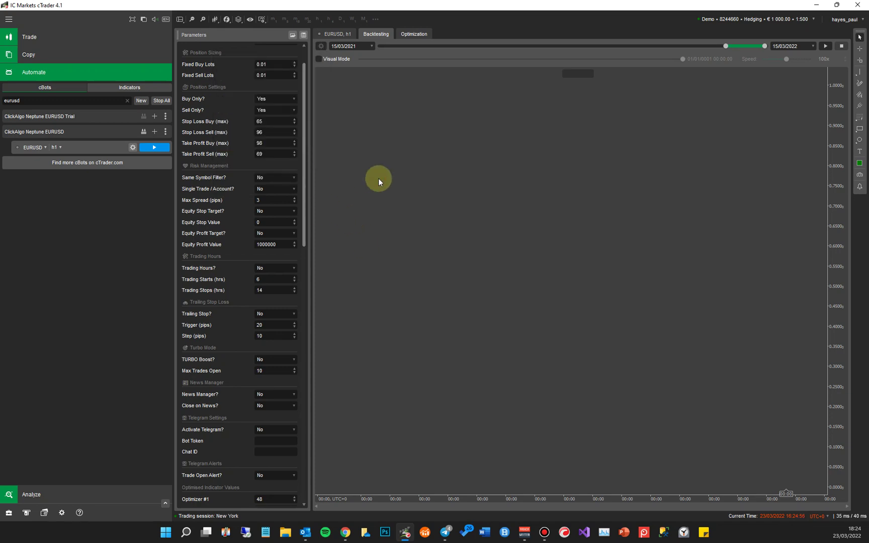
{"action": "left_click", "coordinate": [825, 45]}
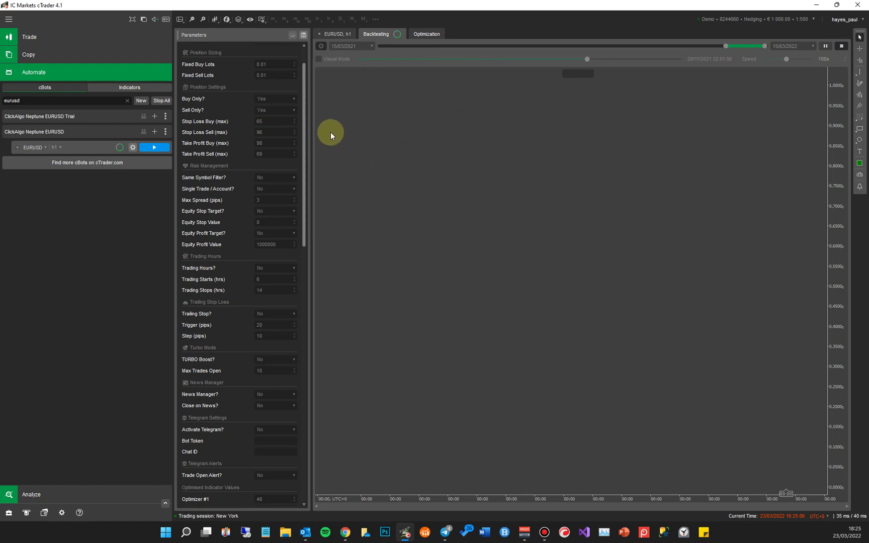
{"action": "left_click", "coordinate": [180, 20]}
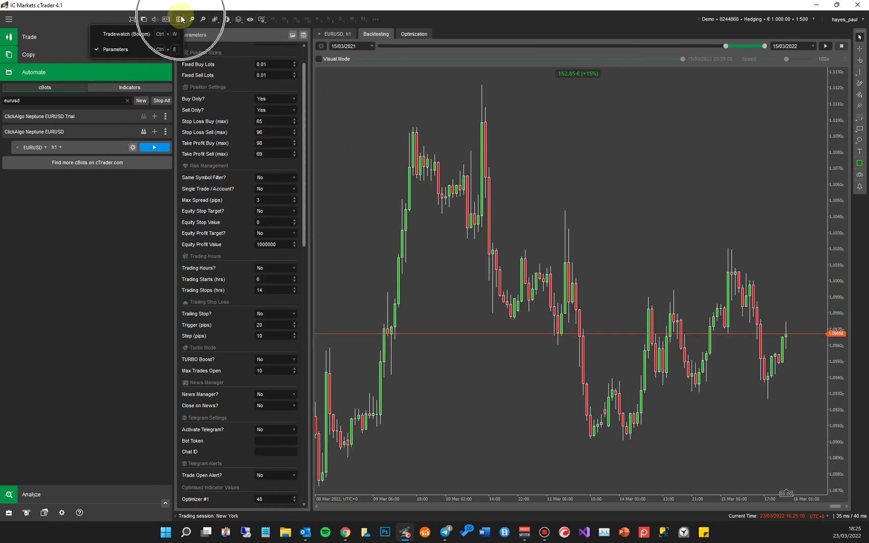
{"action": "left_click", "coordinate": [138, 34]}
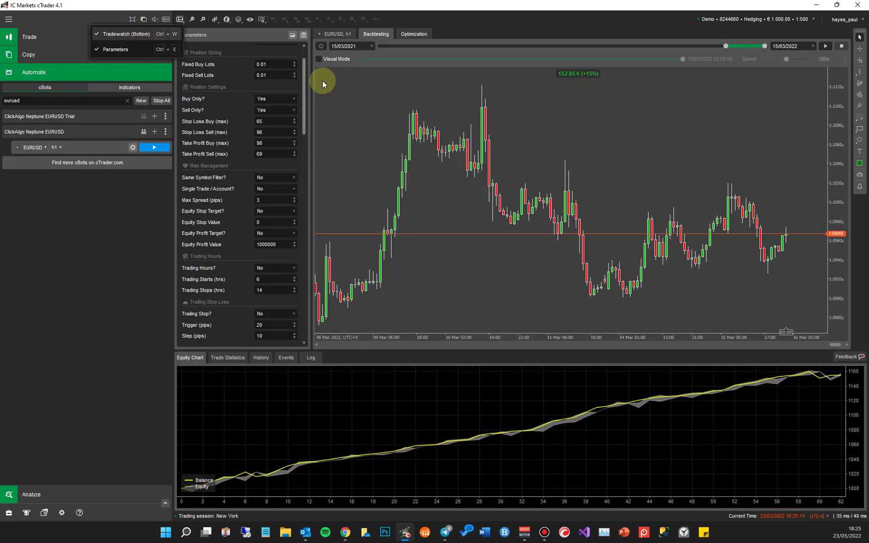
{"action": "left_click_drag", "start_coordinate": [620, 349], "coordinate": [609, 271]}
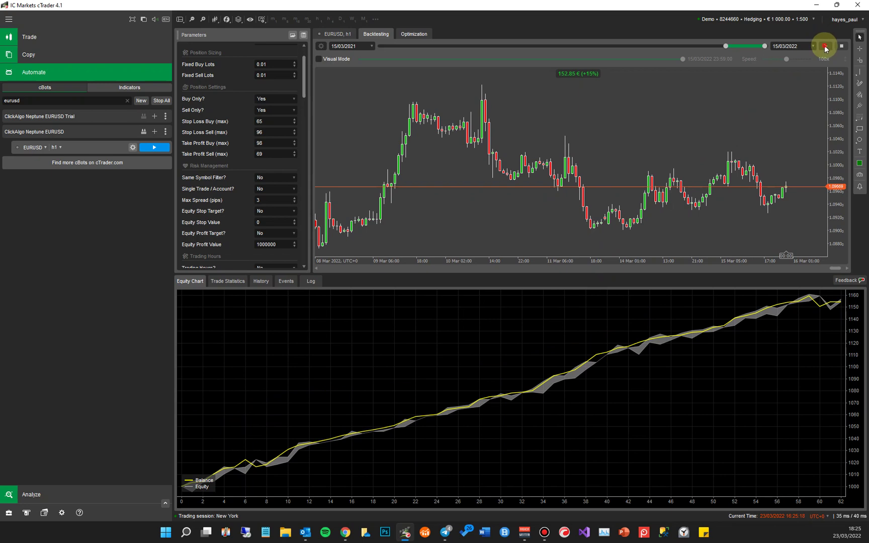
{"action": "left_click", "coordinate": [826, 46]}
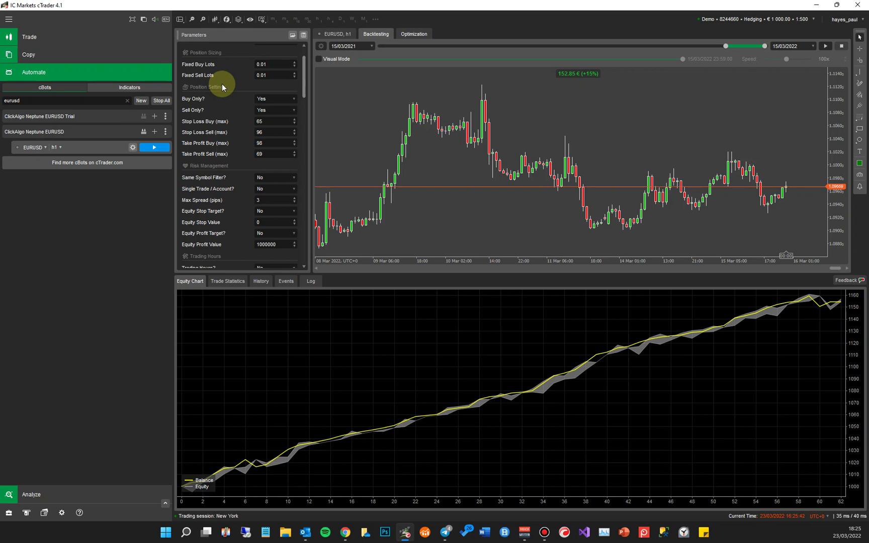
Step: Load the parameter file ClickAlgo Neptune EURUSD,73%.cbotset into the EURUSD h1 cBot instance
{"action": "right_click", "coordinate": [21, 148]}
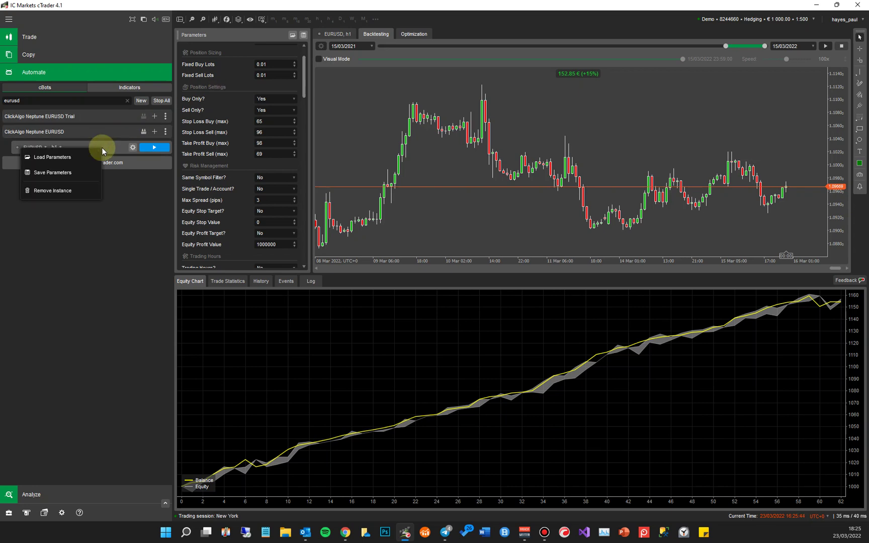
{"action": "left_click", "coordinate": [69, 159]}
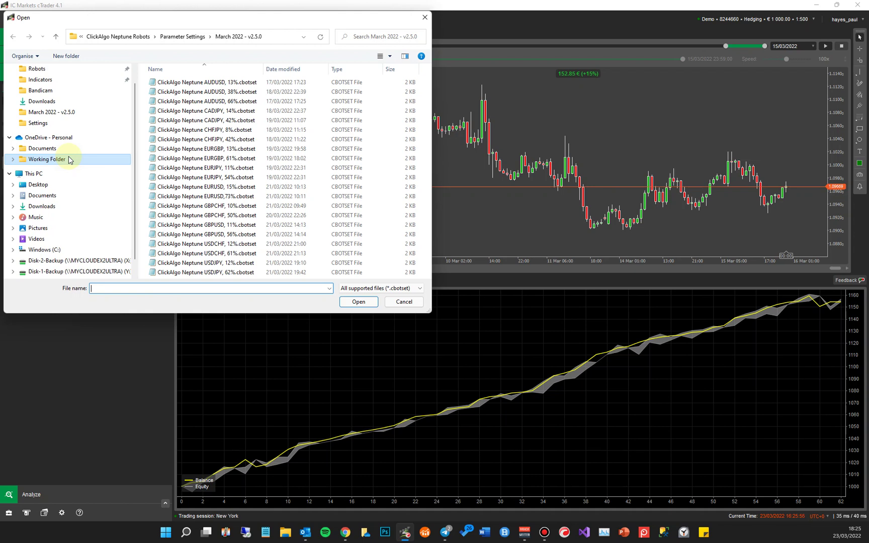
{"action": "left_click", "coordinate": [239, 197]}
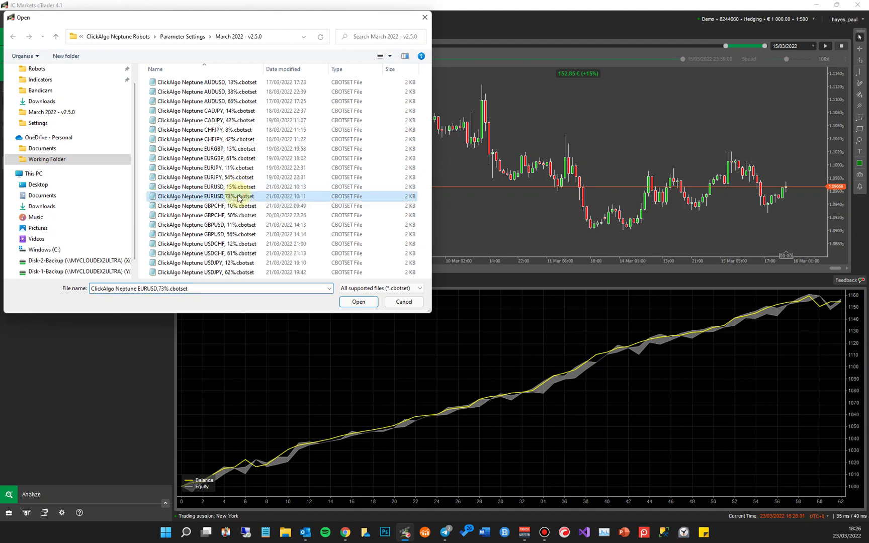
{"action": "left_click", "coordinate": [357, 302]}
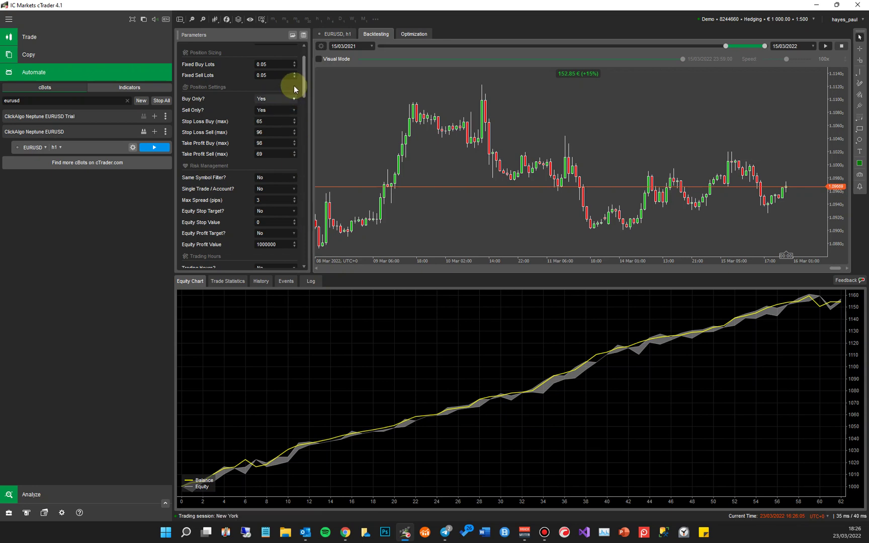
Step: Rerun the backtest with the loaded parameters and check its trade statistics and equity chart
{"action": "left_click_drag", "start_coordinate": [304, 79], "coordinate": [306, 66]}
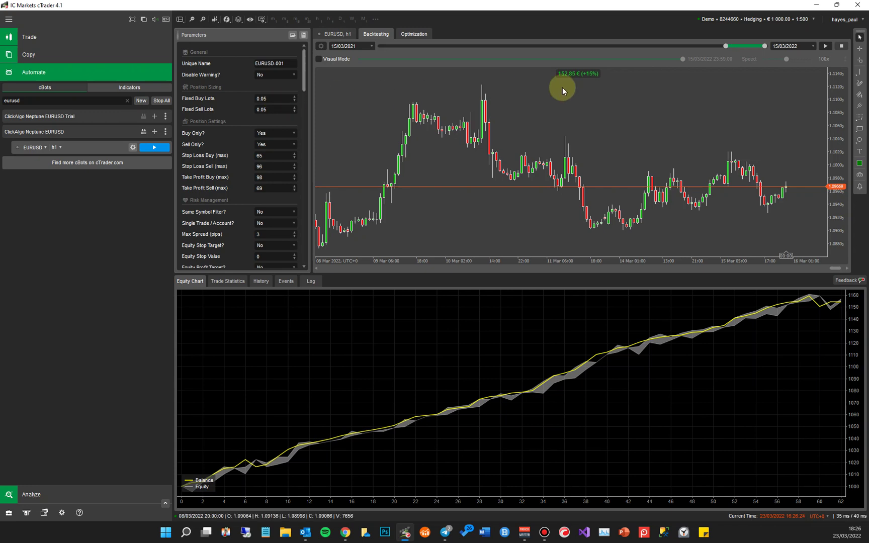
{"action": "left_click", "coordinate": [824, 46]}
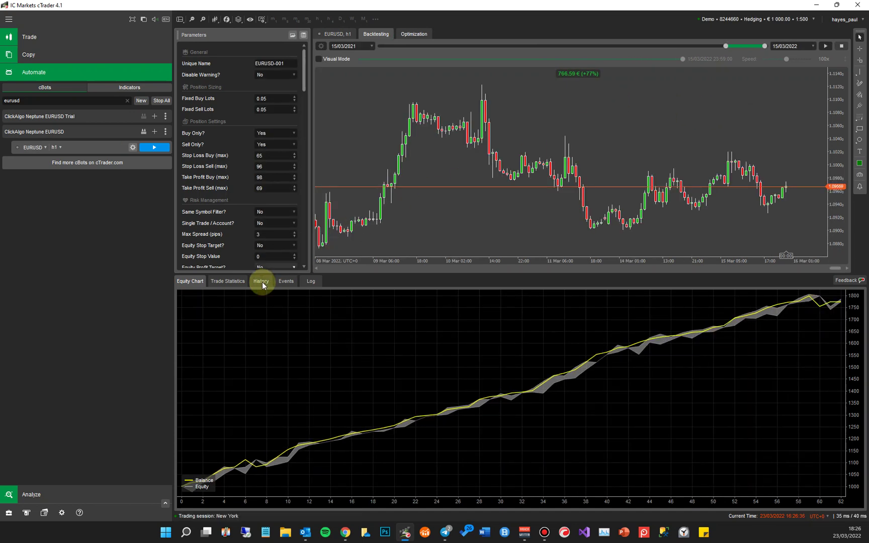
{"action": "left_click", "coordinate": [233, 283]}
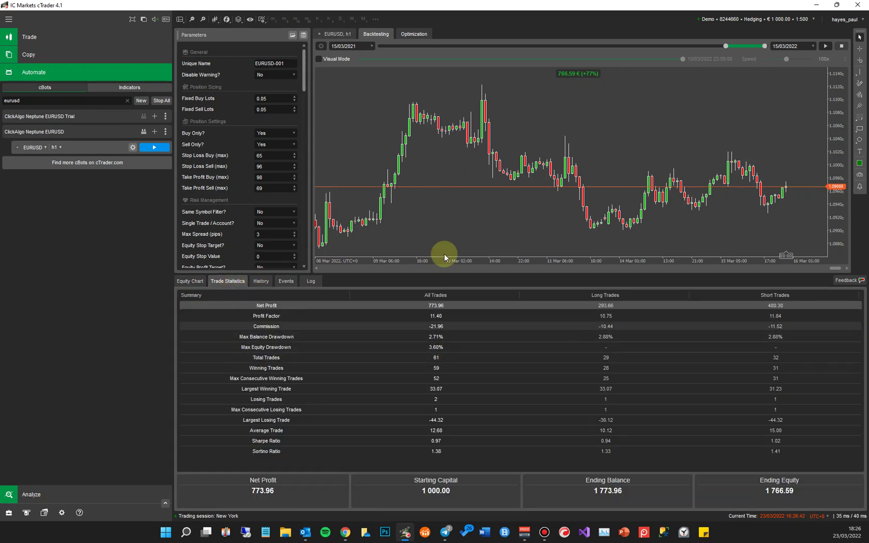
{"action": "left_click", "coordinate": [189, 282]}
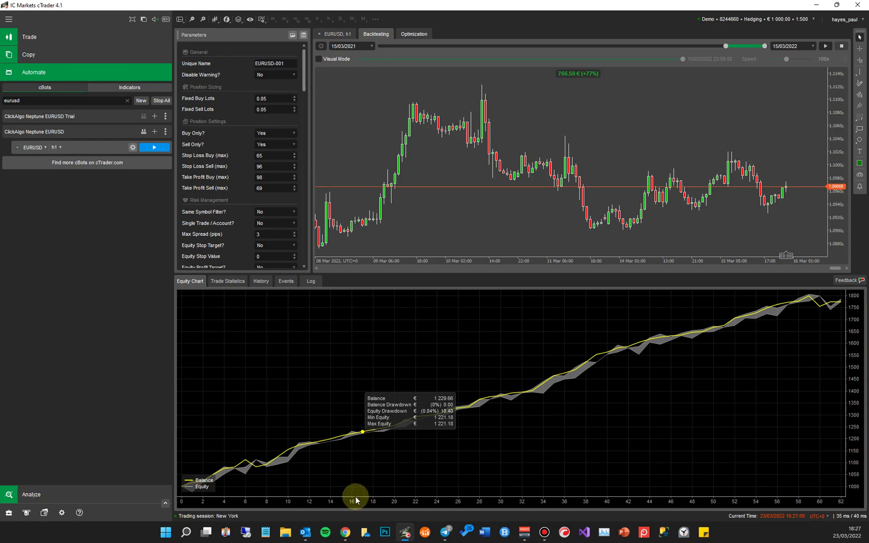
Step: Switch to Chrome and read the linked article on why drawdown is important from the EURUSD robot's product page
{"action": "mouse_move", "coordinate": [345, 532]}
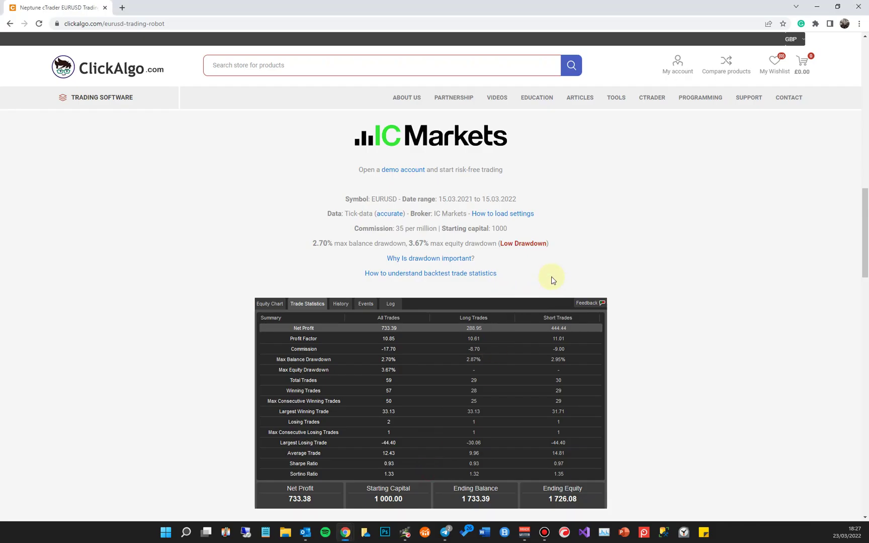
{"action": "left_click", "coordinate": [447, 259]}
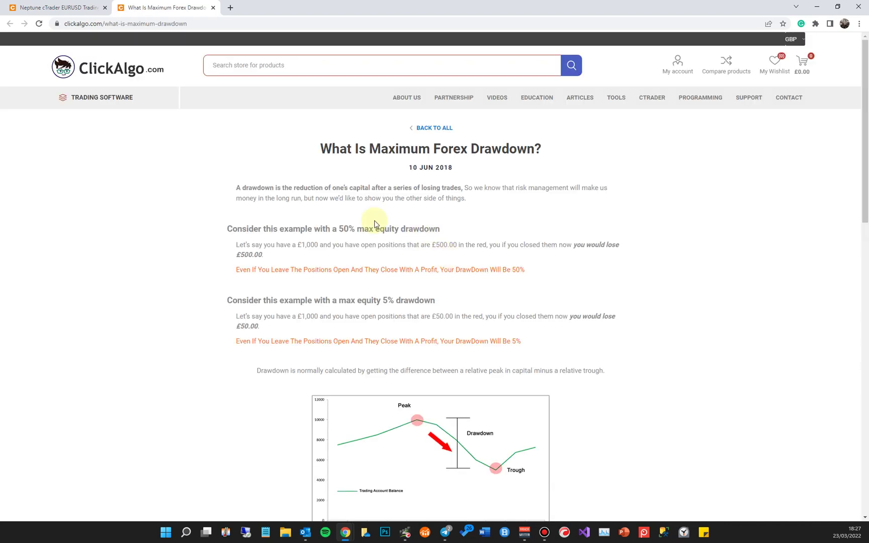
{"action": "scroll", "coordinate": [444, 337], "scroll_direction": "down", "scroll_amount": 2}
{"action": "scroll", "coordinate": [444, 337], "scroll_direction": "down", "scroll_amount": 3}
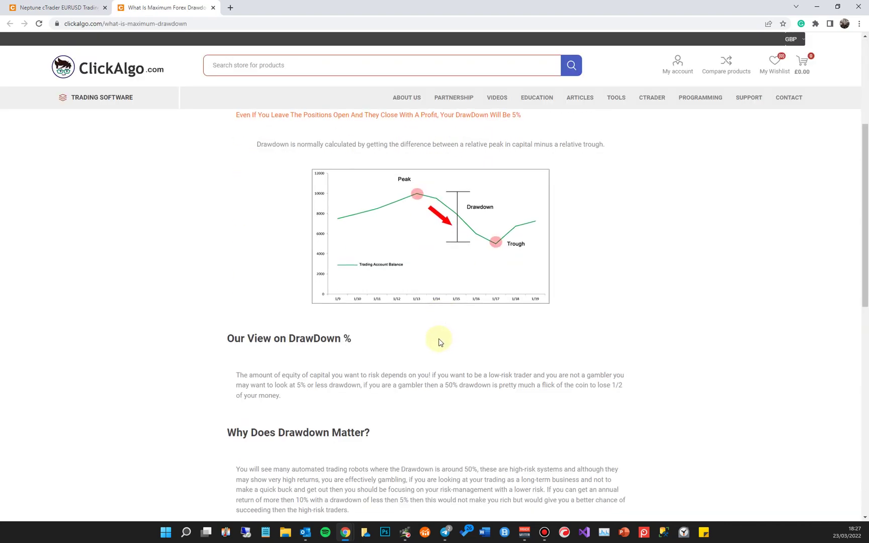
{"action": "scroll", "coordinate": [423, 372], "scroll_direction": "down", "scroll_amount": 4}
{"action": "scroll", "coordinate": [424, 360], "scroll_direction": "up", "scroll_amount": 2}
{"action": "scroll", "coordinate": [424, 360], "scroll_direction": "up", "scroll_amount": 6}
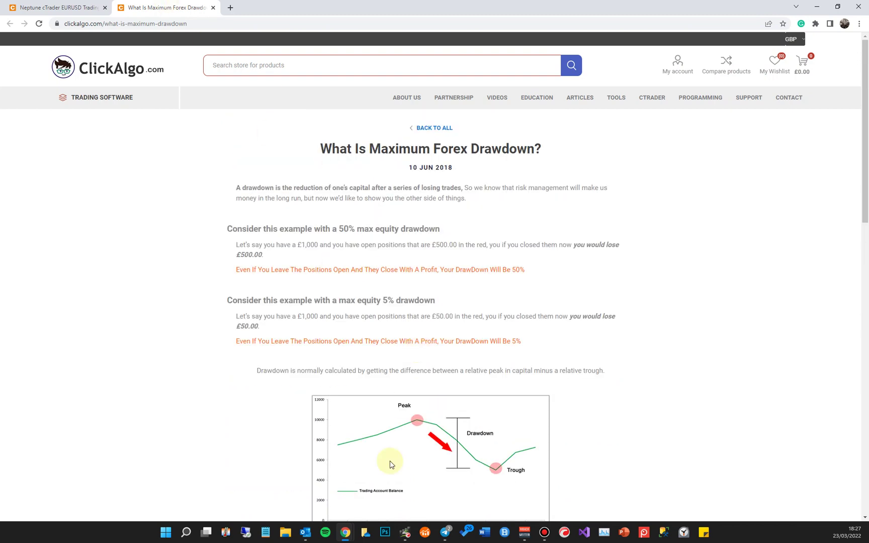
Step: Switch back to cTrader, examine the backtest's trade statistics and shrink the results area
{"action": "left_click", "coordinate": [405, 534]}
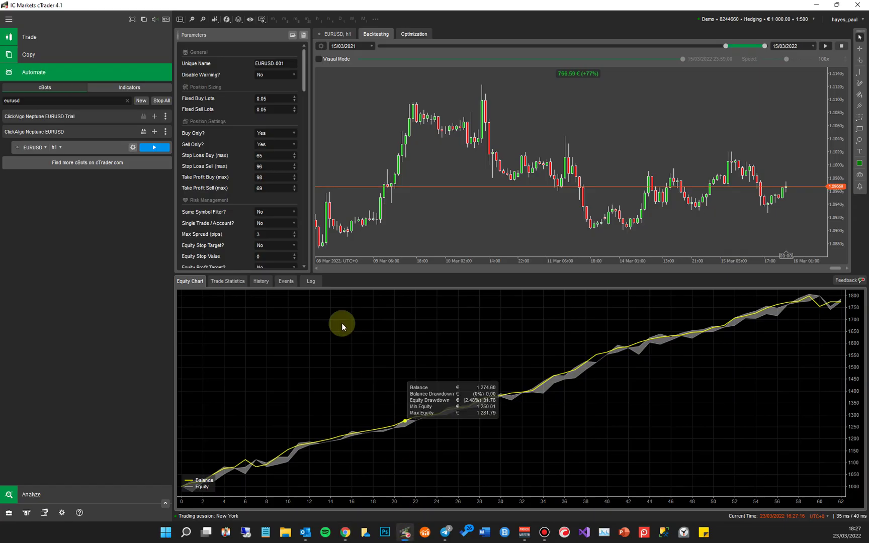
{"action": "left_click", "coordinate": [233, 280]}
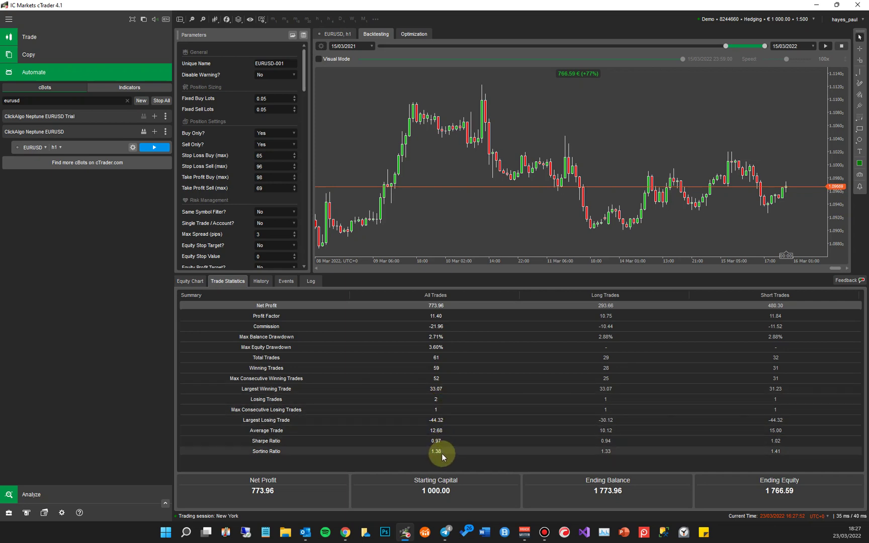
{"action": "left_click_drag", "start_coordinate": [545, 276], "coordinate": [533, 372]}
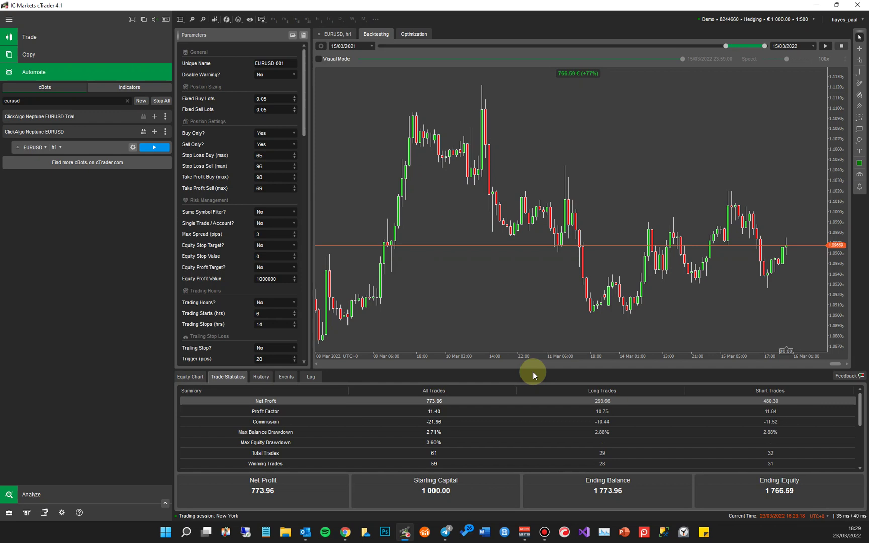
Step: Set both the fixed buy lots and the fixed sell lots of the cBot to 0.01
{"action": "scroll", "coordinate": [303, 110], "scroll_direction": "down", "scroll_amount": 2}
{"action": "left_click_drag", "start_coordinate": [307, 152], "coordinate": [308, 77]}
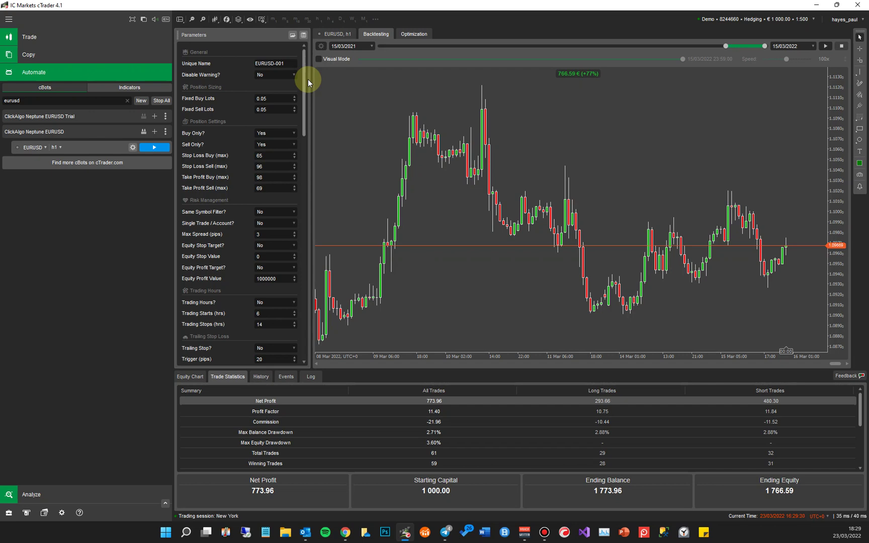
{"action": "left_click", "coordinate": [295, 100]}
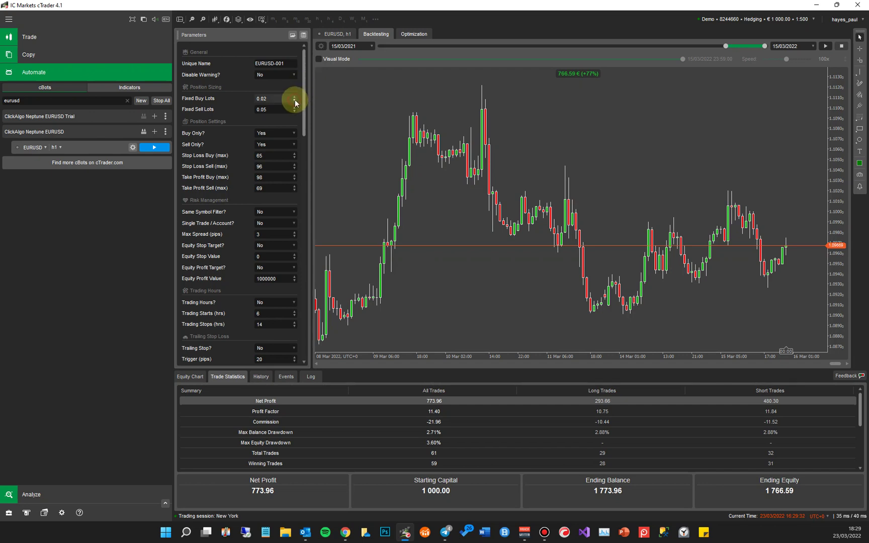
{"action": "left_click", "coordinate": [295, 100]}
{"action": "left_click", "coordinate": [295, 112]}
{"action": "left_click", "coordinate": [295, 111]}
{"action": "left_click", "coordinate": [295, 111]}
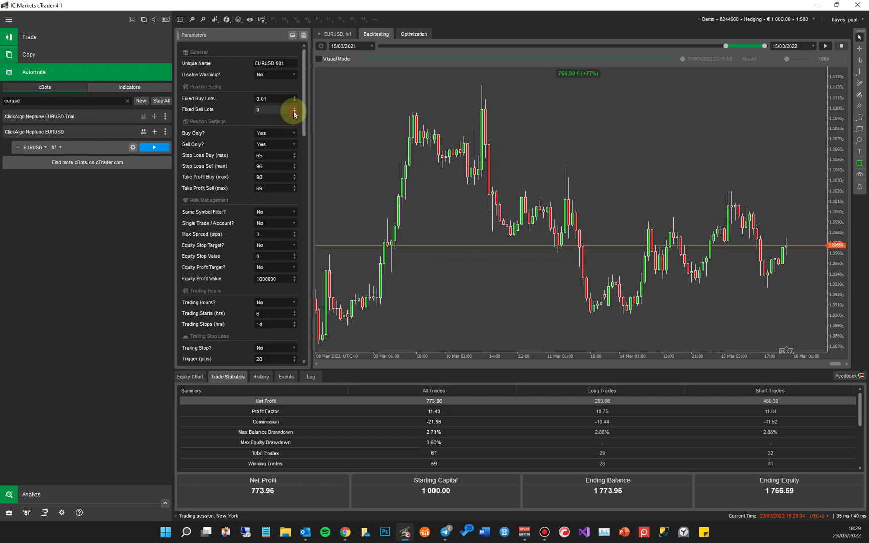
{"action": "left_click", "coordinate": [294, 107]}
Step: Rerun the backtest with the reduced lot sizes and examine its equity chart and trade statistics in an enlarged results area
{"action": "left_click", "coordinate": [826, 46]}
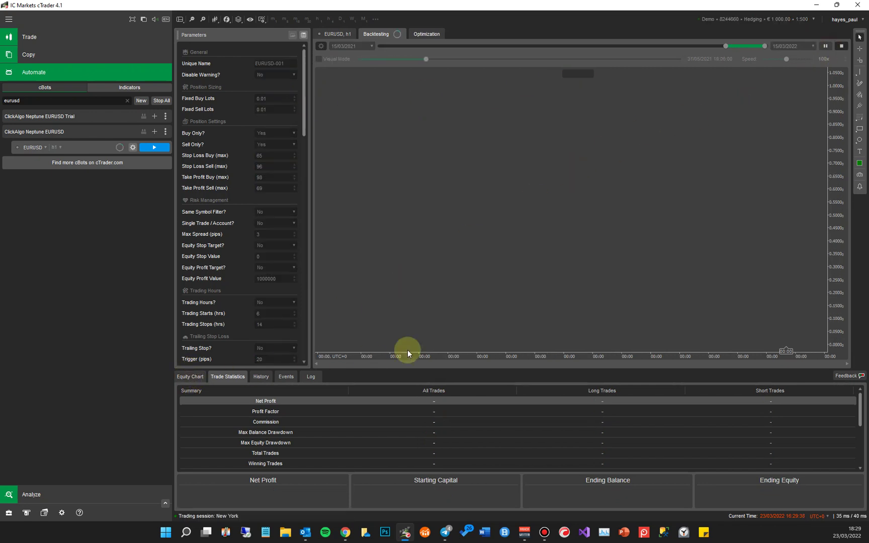
{"action": "left_click_drag", "start_coordinate": [408, 369], "coordinate": [401, 322]}
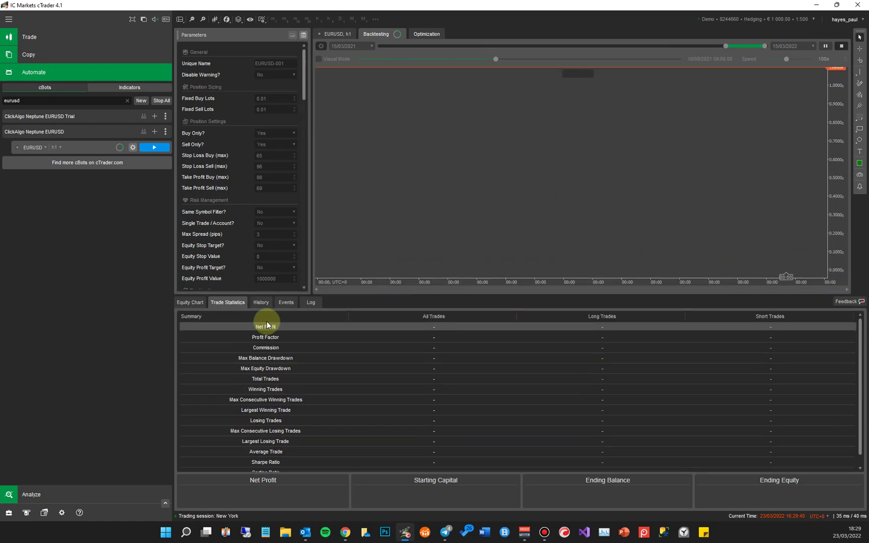
{"action": "left_click", "coordinate": [184, 301]}
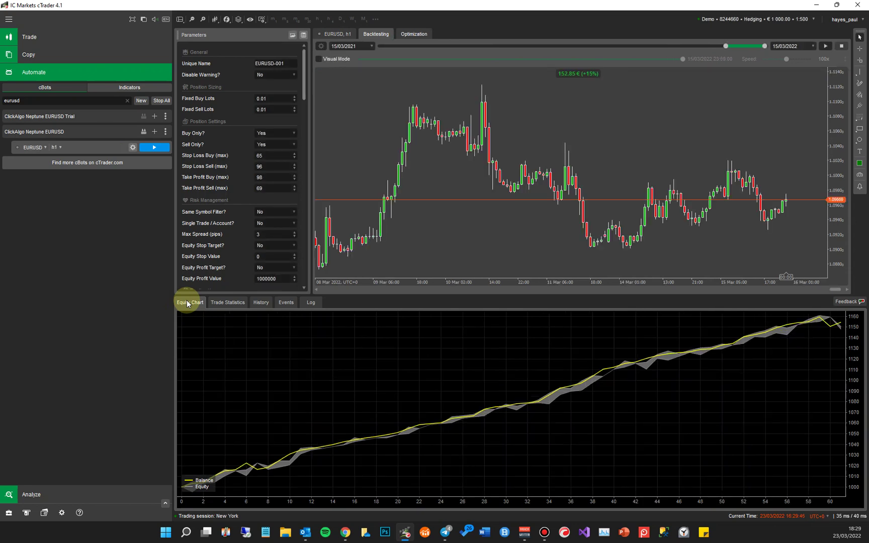
{"action": "left_click", "coordinate": [227, 303]}
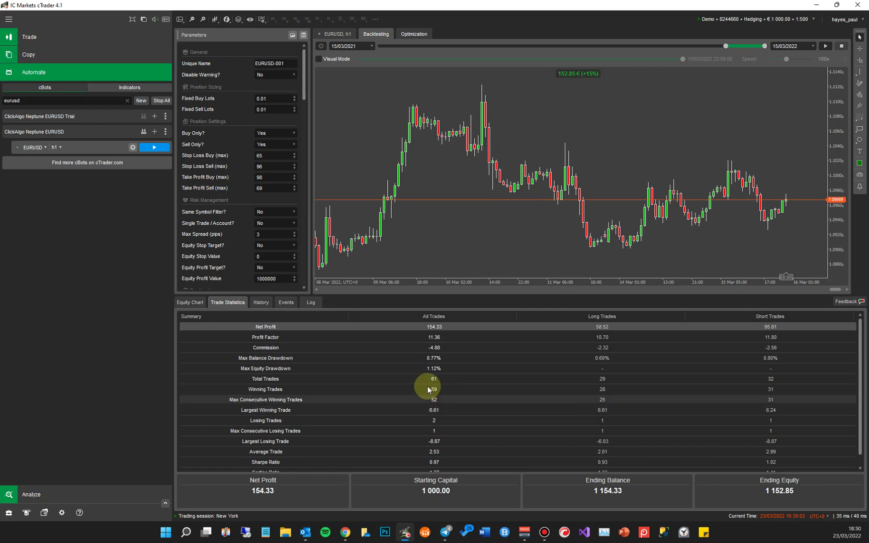
Step: Show the equity chart in a smaller results area and look briefly at the optimization view before returning to backtesting
{"action": "left_click", "coordinate": [182, 304]}
{"action": "left_click_drag", "start_coordinate": [430, 295], "coordinate": [416, 351]}
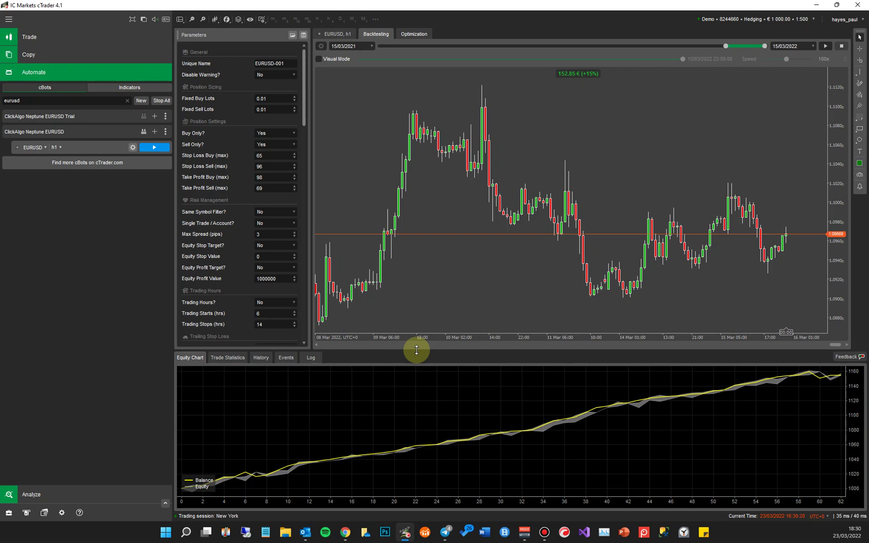
{"action": "left_click", "coordinate": [410, 31]}
{"action": "left_click", "coordinate": [373, 34]}
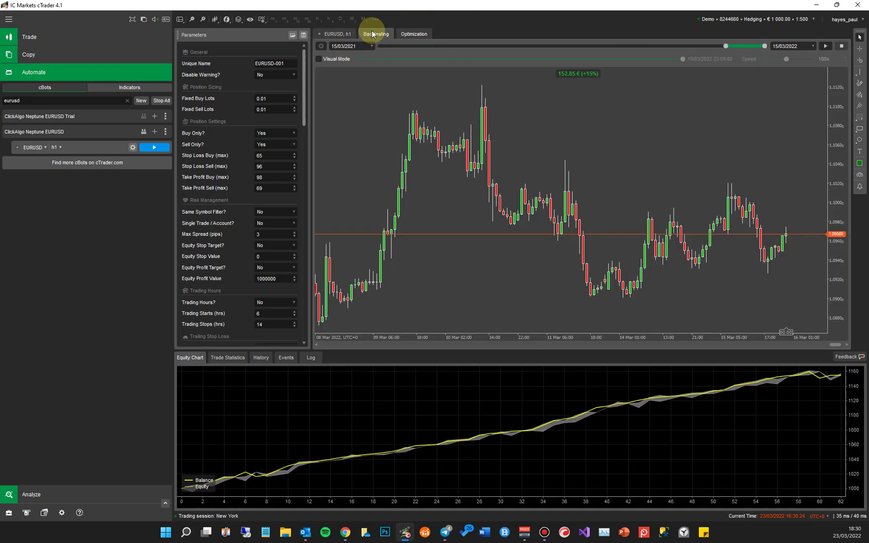